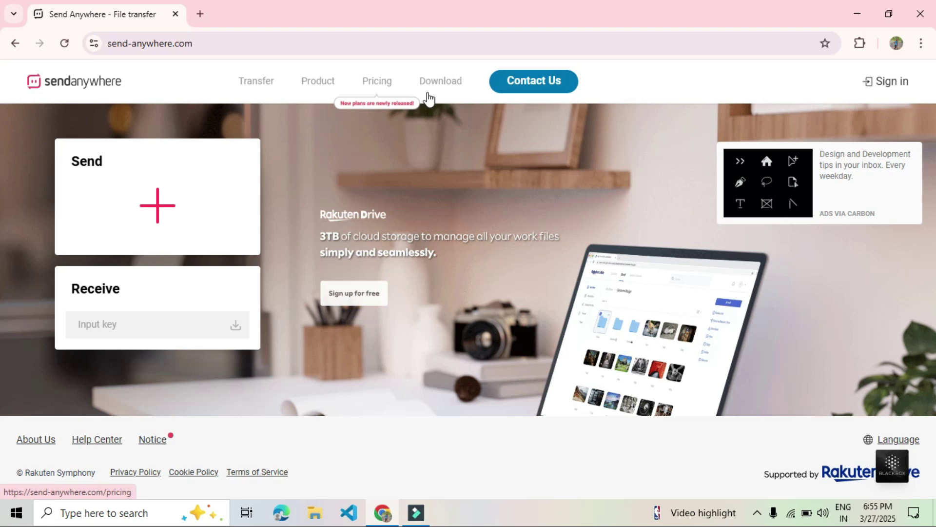
Step: Download the 64bit Windows desktop installer from the Send Anywhere website's download page
{"action": "left_click", "coordinate": [259, 86]}
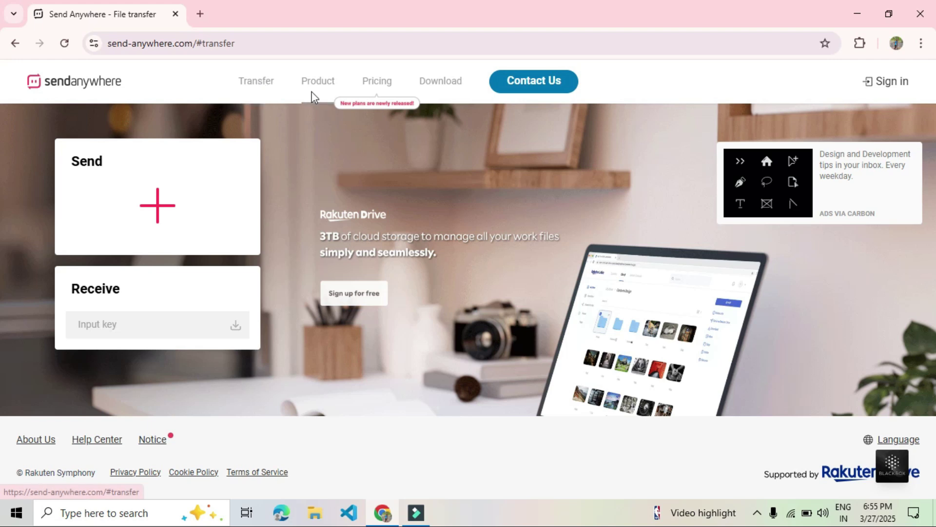
{"action": "left_click", "coordinate": [439, 83]}
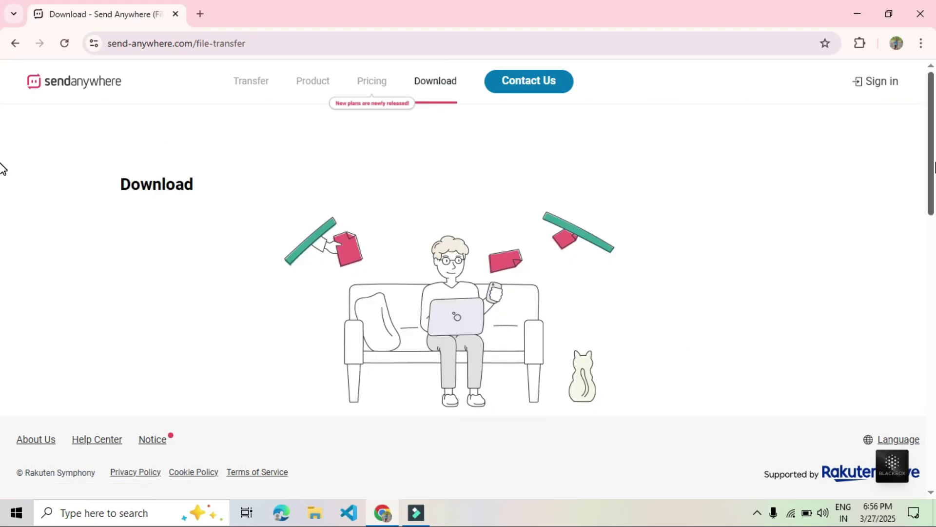
{"action": "scroll", "coordinate": [931, 195], "scroll_direction": "down", "scroll_amount": 2}
{"action": "left_click_drag", "start_coordinate": [932, 200], "coordinate": [932, 312]}
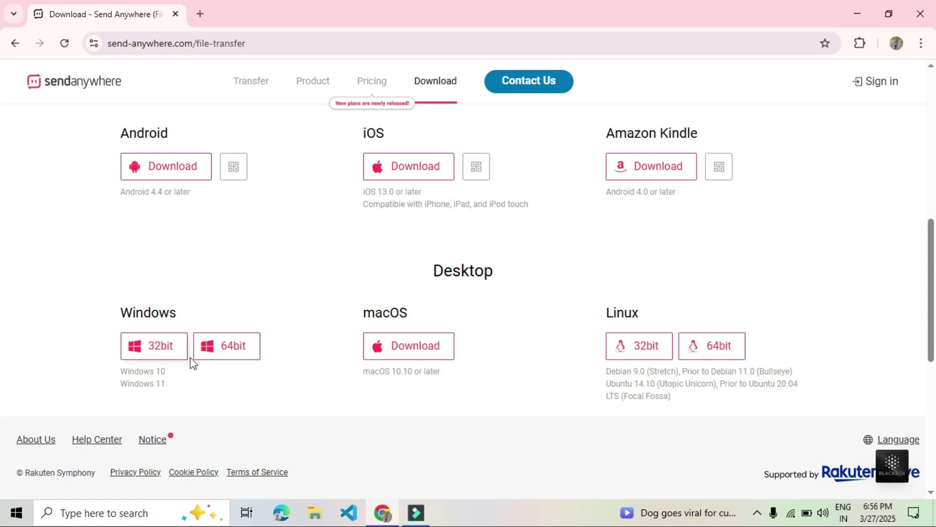
{"action": "left_click", "coordinate": [237, 349]}
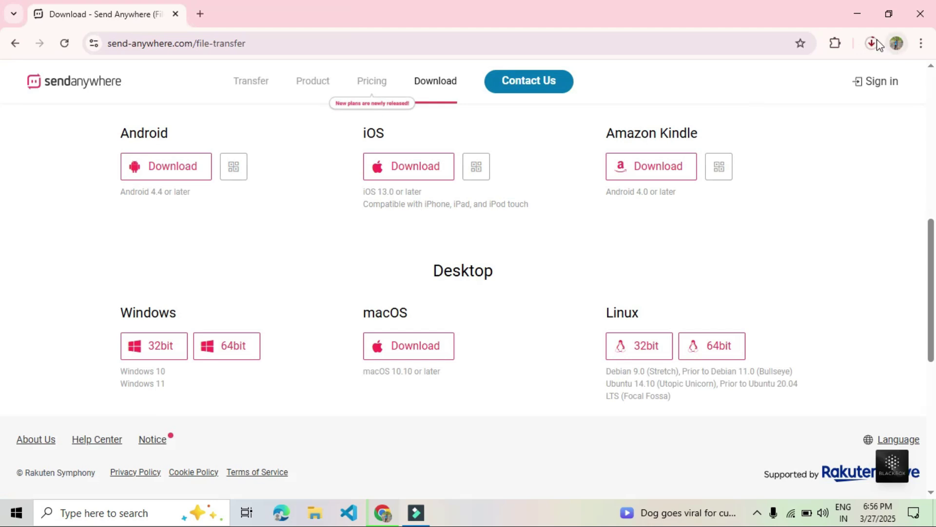
Step: Check the progress of the SendAnywhereSetup.exe download in the browser
{"action": "left_click", "coordinate": [873, 43]}
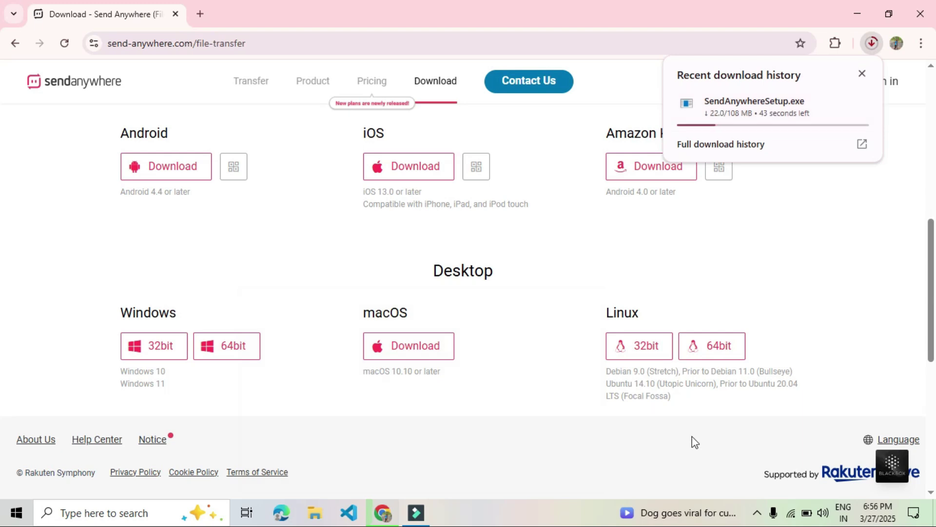
{"action": "left_click", "coordinate": [755, 512]}
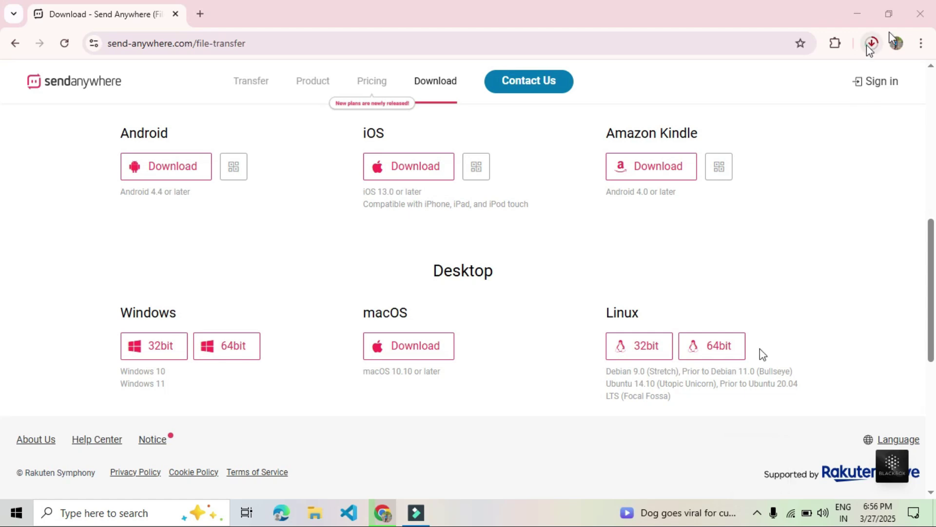
{"action": "left_click", "coordinate": [869, 46]}
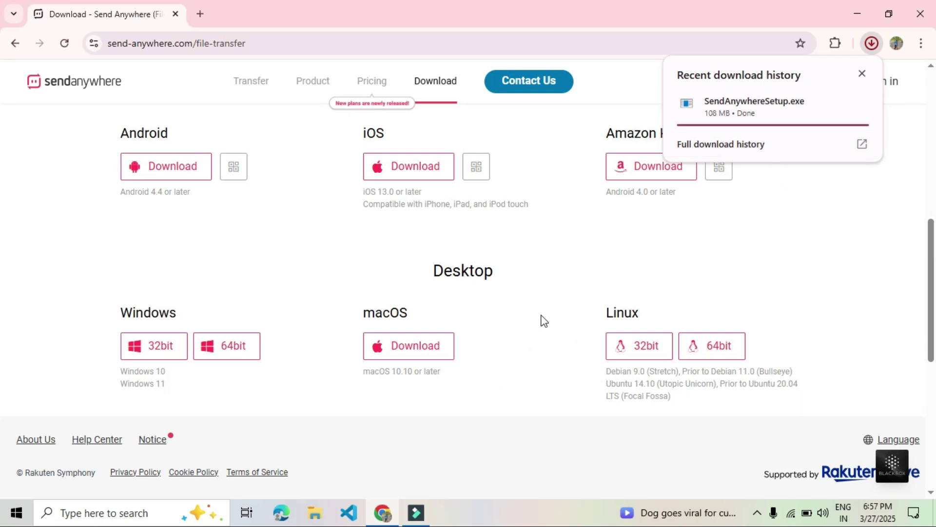
Step: Minimize the browser and run SendAnywhereSetup.exe from the Downloads folder in File Explorer
{"action": "left_click", "coordinate": [858, 16]}
{"action": "double_click", "coordinate": [34, 39]}
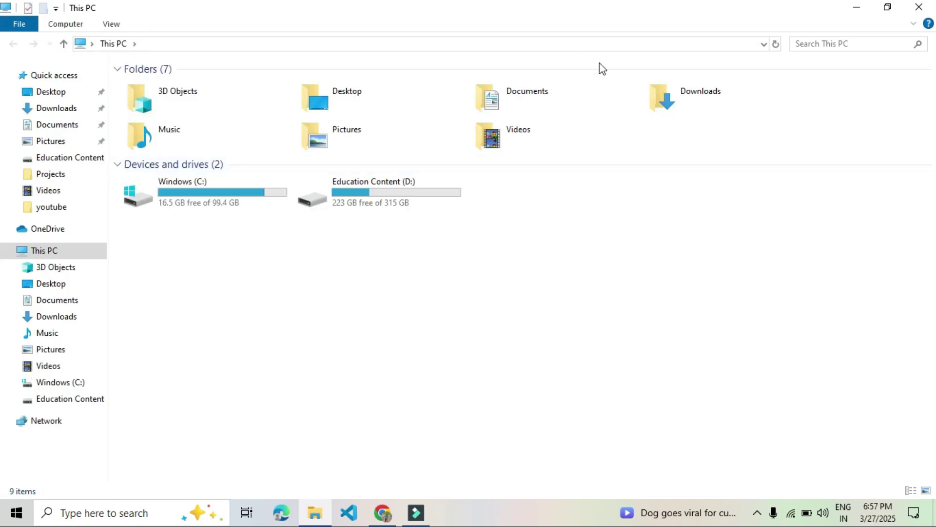
{"action": "double_click", "coordinate": [699, 99]}
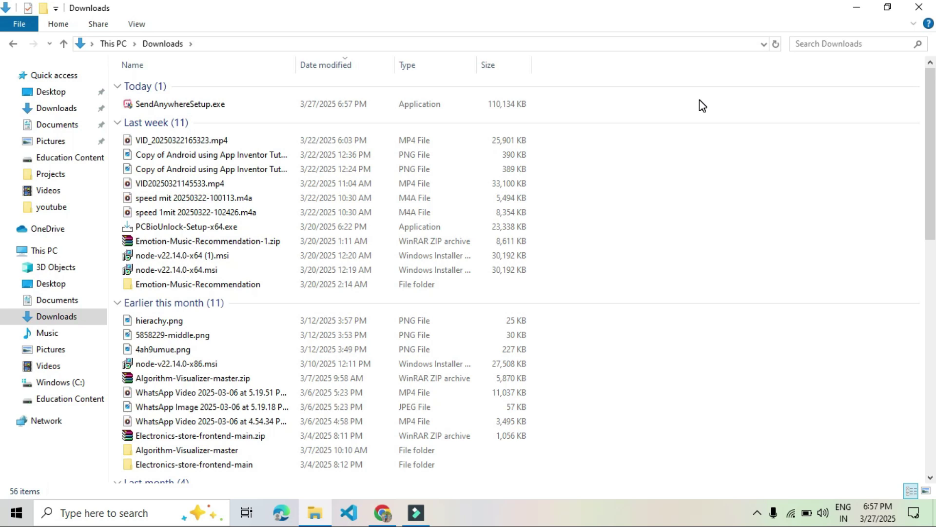
{"action": "double_click", "coordinate": [164, 104]}
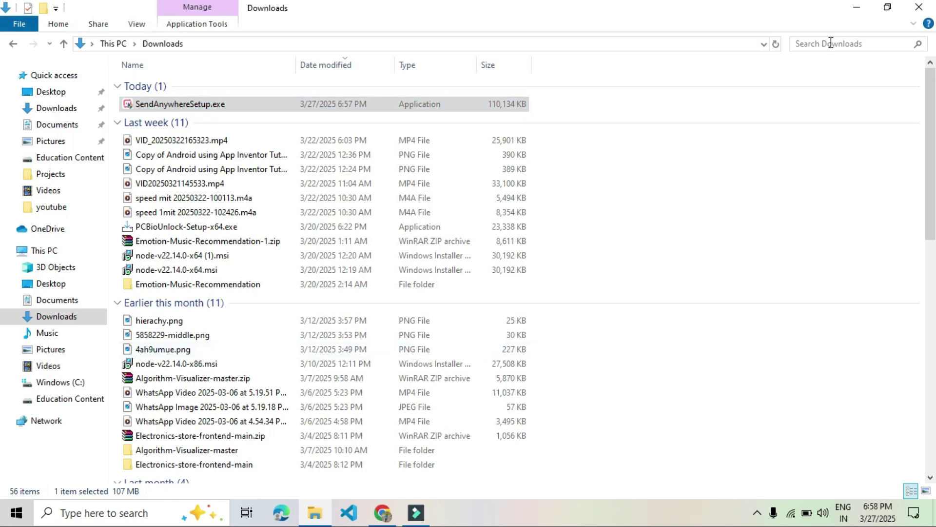
Step: Install Send Anywhere to C:\Program Files\Send Anywhere, finish the setup, and reposition the opened app window on the desktop
{"action": "left_click", "coordinate": [857, 8]}
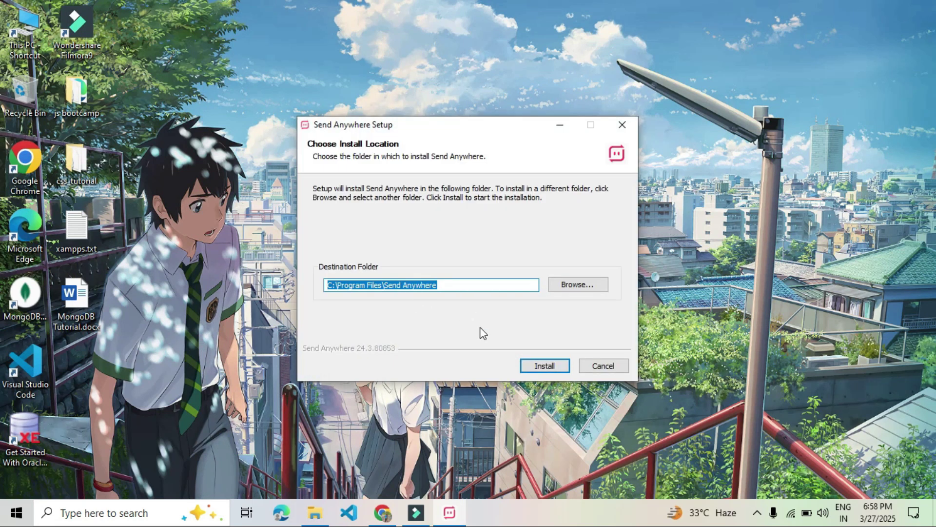
{"action": "left_click", "coordinate": [536, 365]}
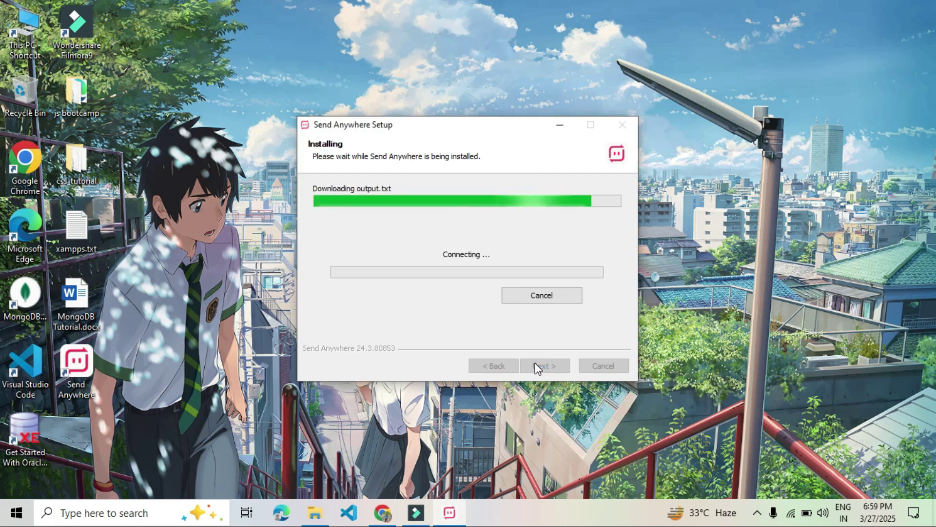
{"action": "left_click", "coordinate": [539, 367]}
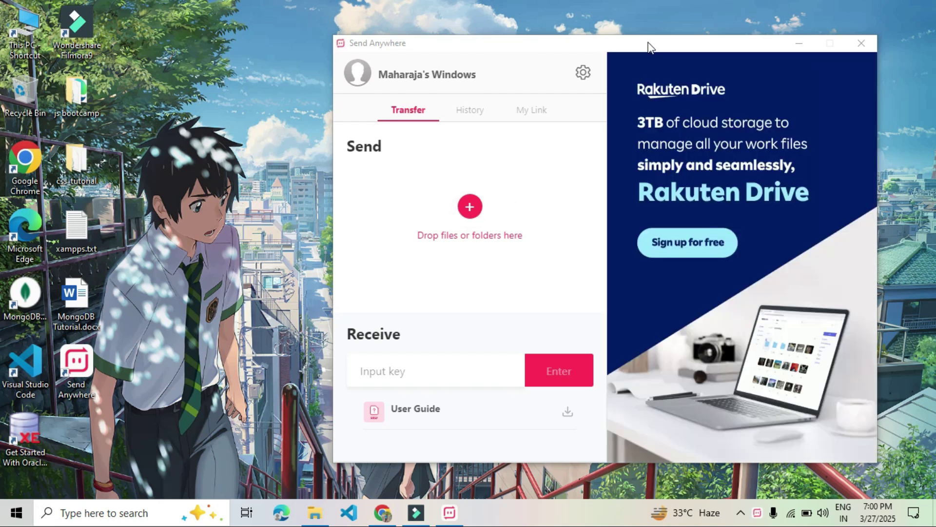
{"action": "left_click", "coordinate": [648, 42]}
{"action": "left_click_drag", "start_coordinate": [603, 42], "coordinate": [501, 48]}
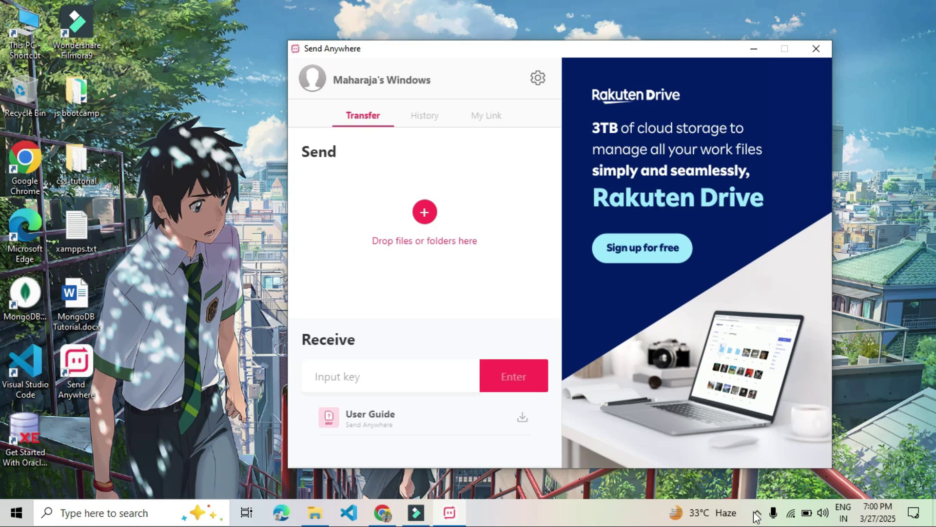
{"action": "left_click", "coordinate": [758, 515]}
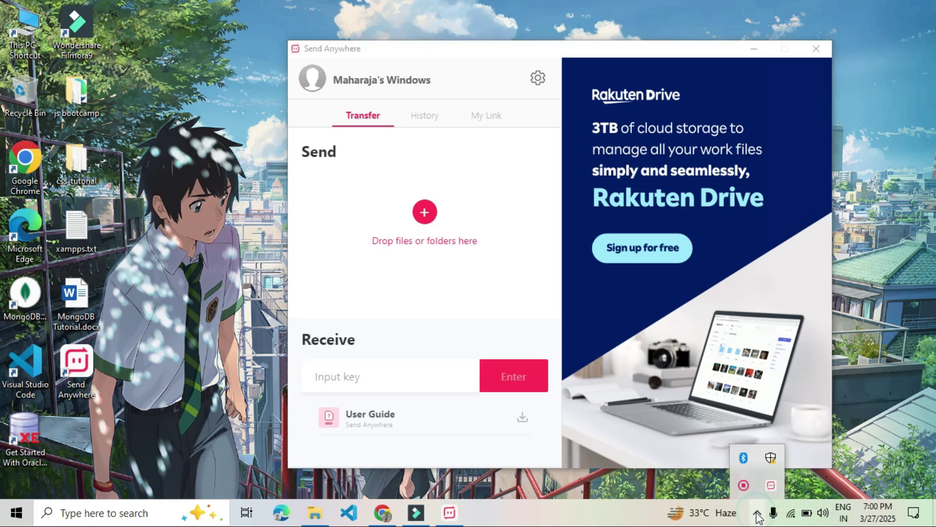
{"action": "right_click", "coordinate": [748, 484]}
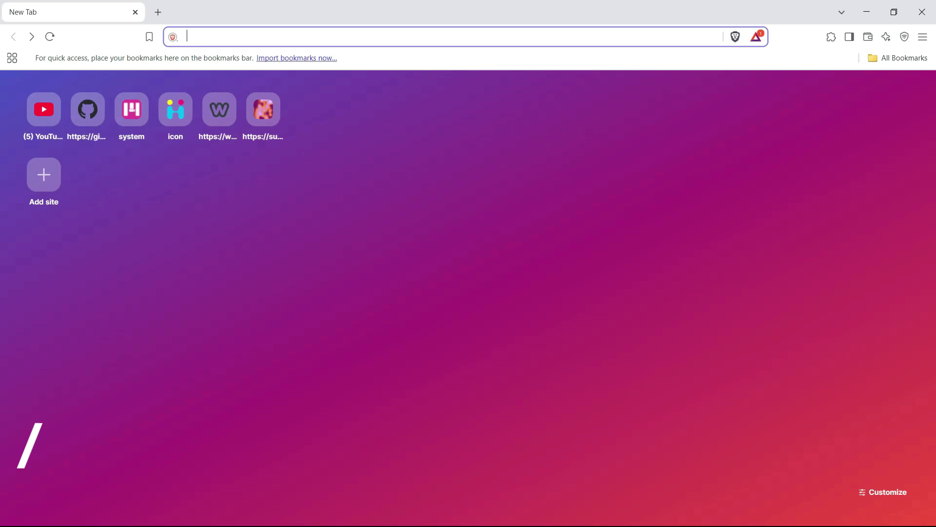
Step: In the Brave browser on the second computer, search for "send anywhere" and open the Send Anywhere website from the results
{"action": "type", "text": "send an"}
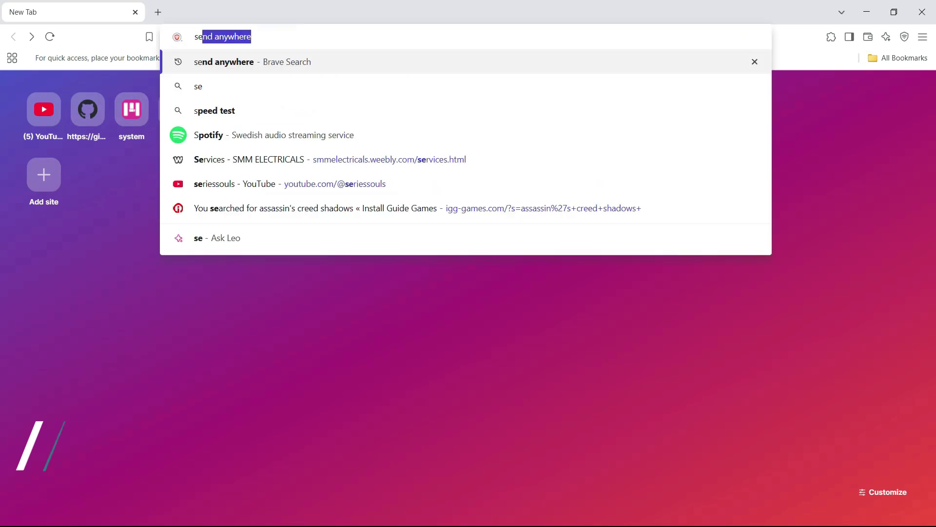
{"action": "type", "text": "ywhere"}
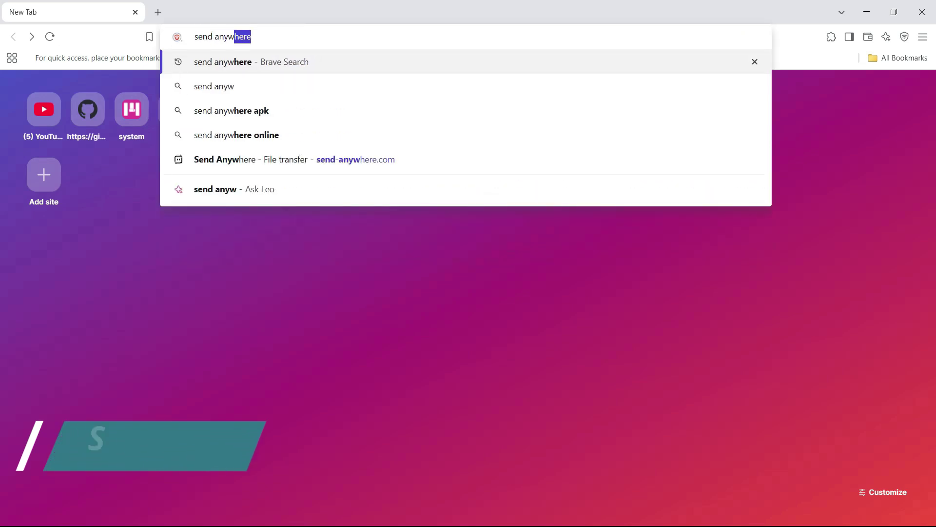
{"action": "key", "text": "Return"}
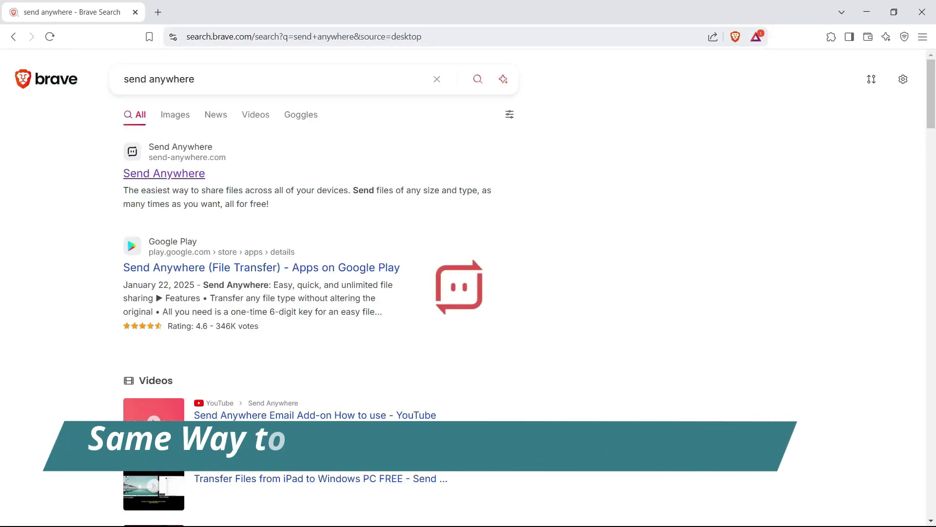
{"action": "left_click", "coordinate": [164, 173]}
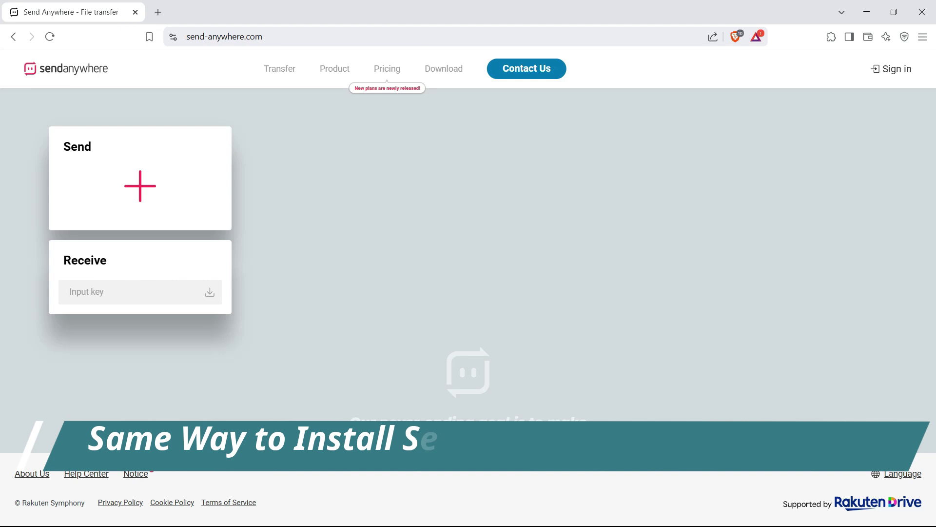
Step: Download the 64bit Windows desktop installer and save it as SendAnywhereSetup in the Downloads folder
{"action": "left_click", "coordinate": [444, 68]}
{"action": "scroll", "coordinate": [468, 243], "scroll_direction": "down", "scroll_amount": 8}
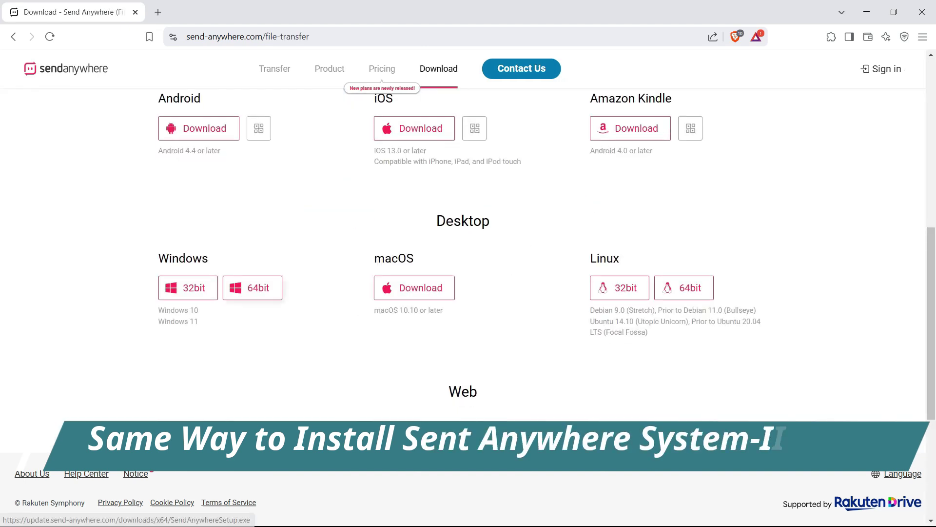
{"action": "left_click", "coordinate": [252, 287]}
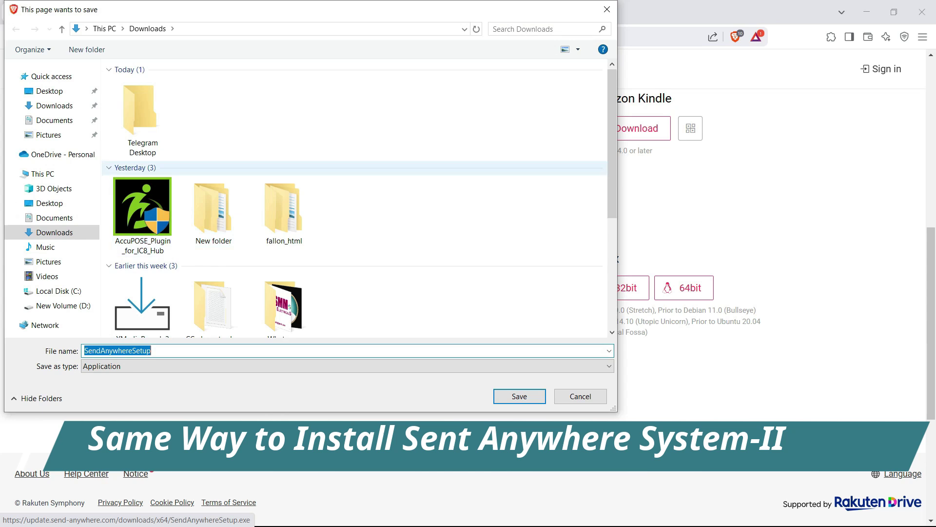
{"action": "key", "text": "Return"}
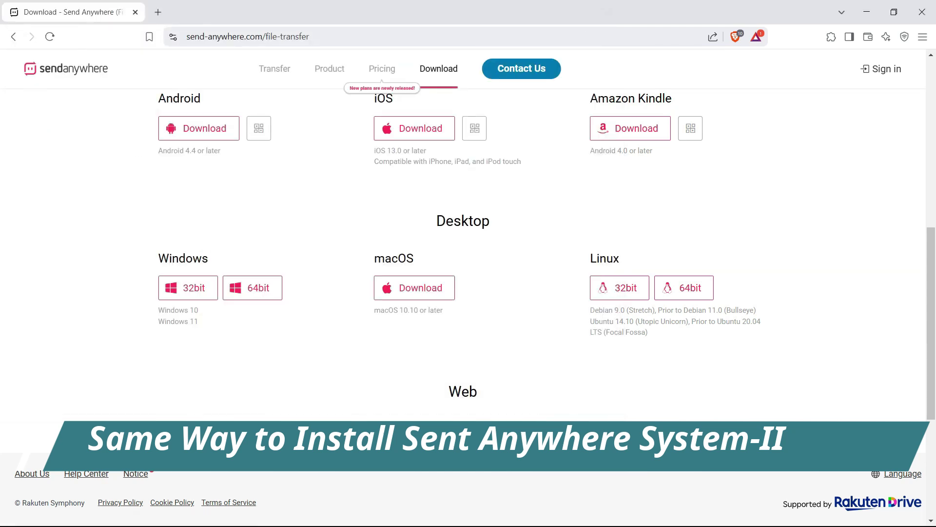
Step: Check the browser's downloads list for the installer and return to the Send Anywhere download page
{"action": "left_click", "coordinate": [923, 36]}
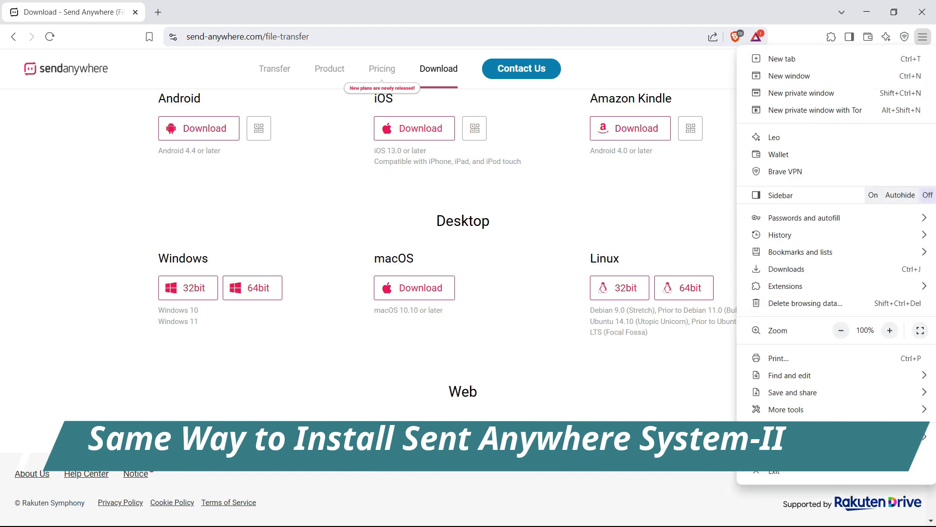
{"action": "left_click", "coordinate": [788, 268]}
{"action": "left_click", "coordinate": [73, 12]}
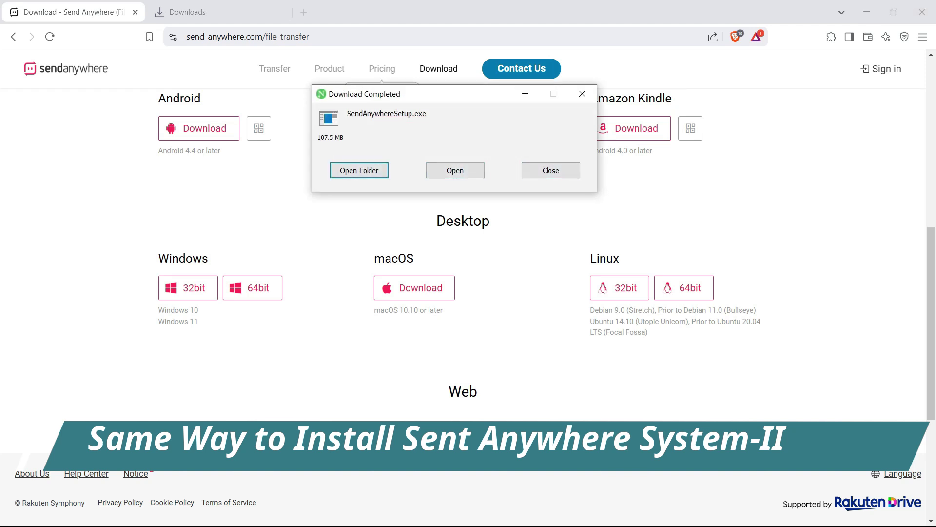
Step: Run SendAnywhereSetup from its download folder, install to C:\Program Files\Send Anywhere with Run Send Anywhere enabled, and minimize the other windows
{"action": "left_click", "coordinate": [360, 170]}
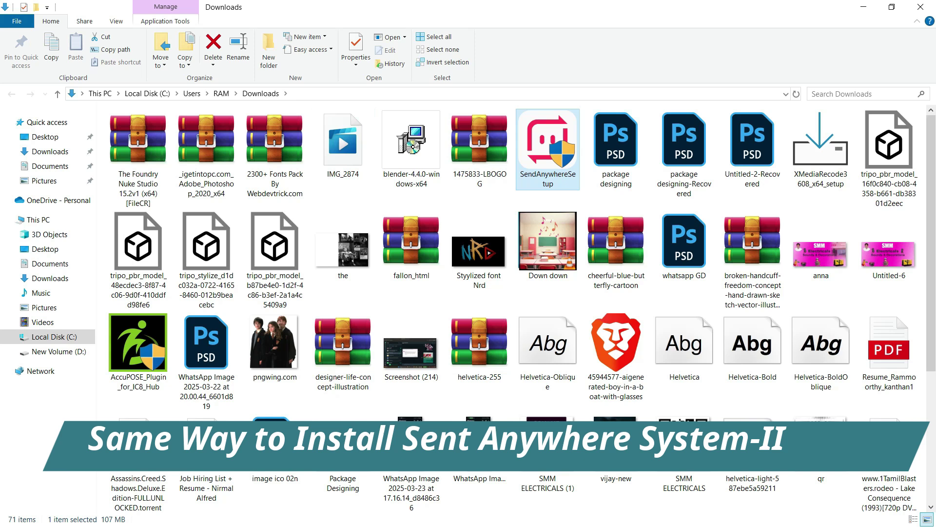
{"action": "double_click", "coordinate": [548, 148]}
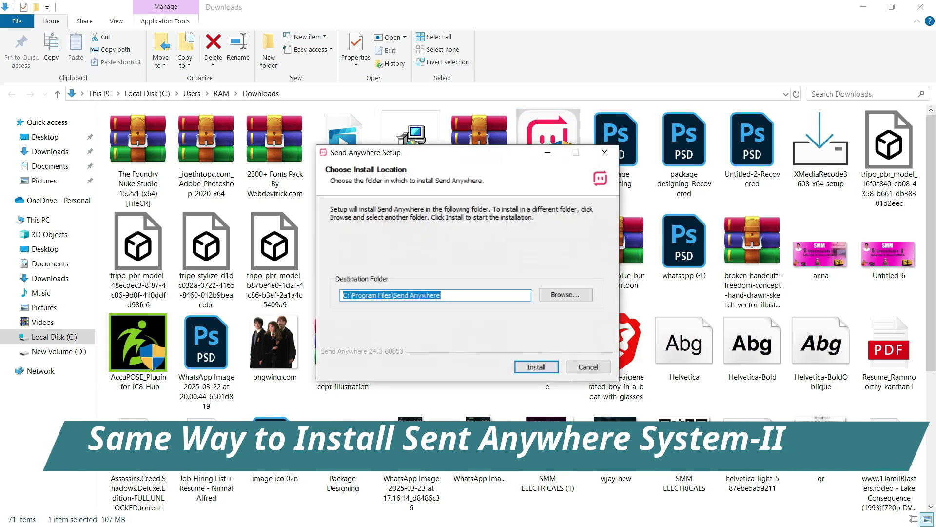
{"action": "key", "text": "Return"}
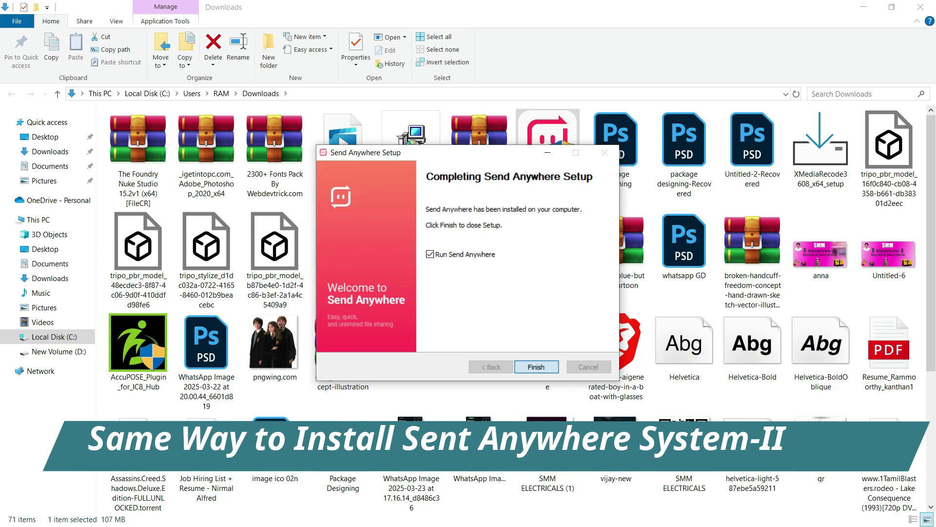
{"action": "left_click", "coordinate": [536, 366]}
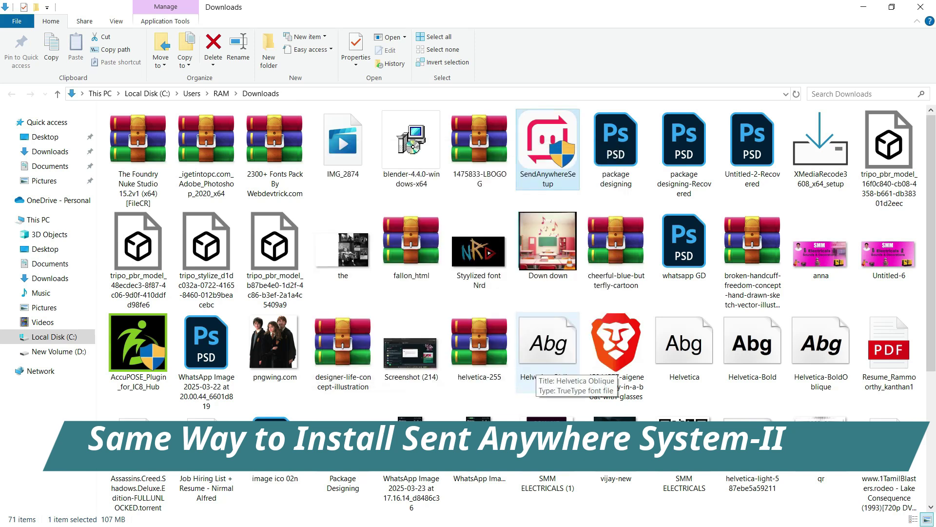
{"action": "left_click", "coordinate": [864, 8]}
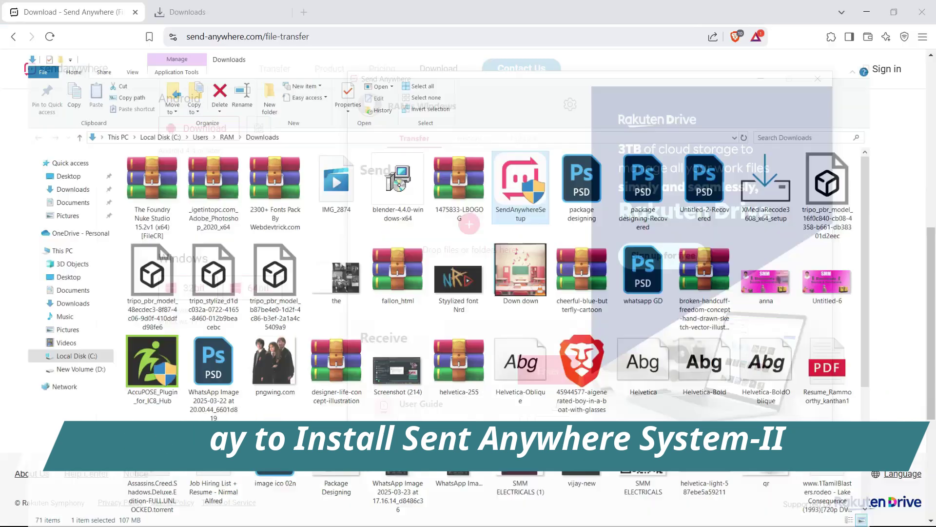
{"action": "left_click", "coordinate": [867, 12]}
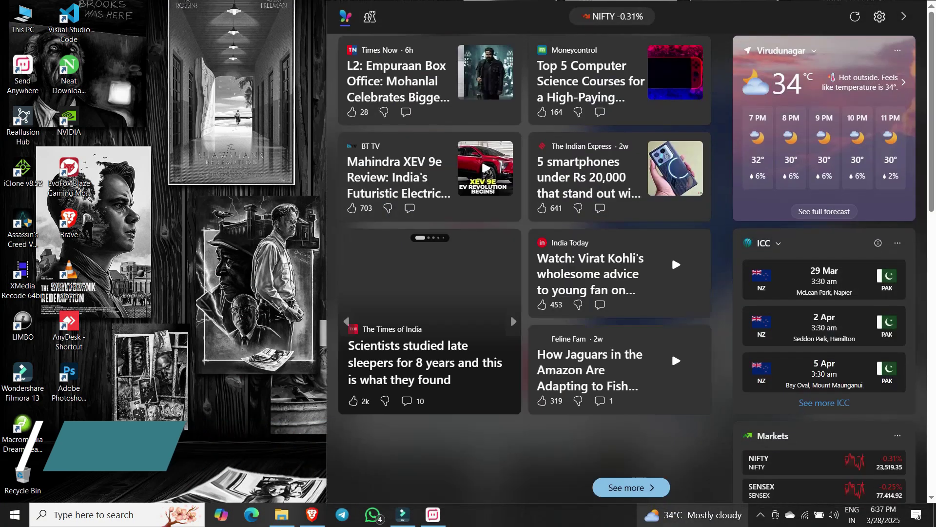
{"action": "left_click", "coordinate": [761, 515]}
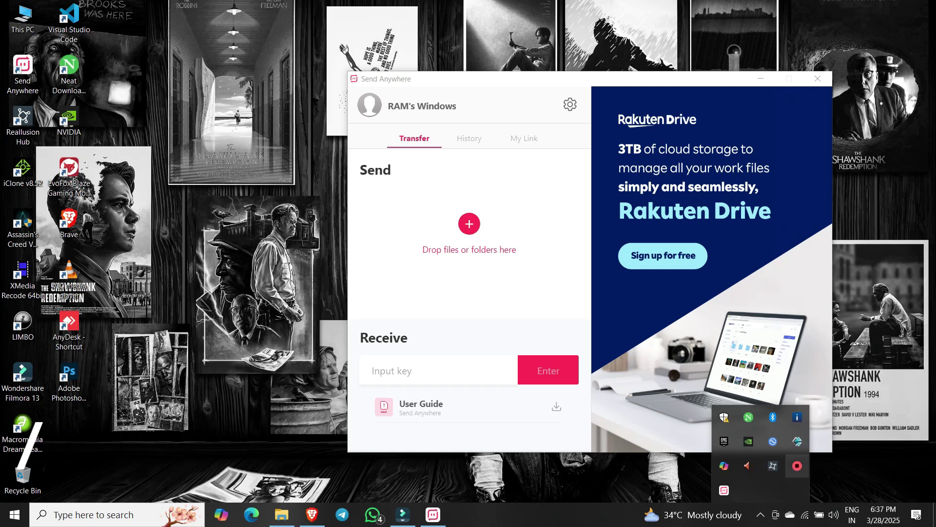
{"action": "right_click", "coordinate": [797, 466]}
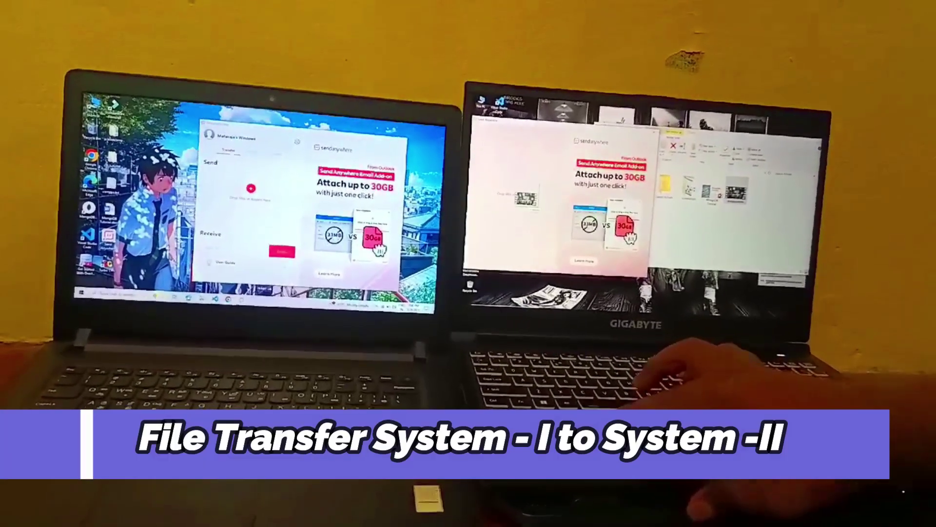
{"action": "left_click_drag", "start_coordinate": [527, 205], "coordinate": [528, 206]}
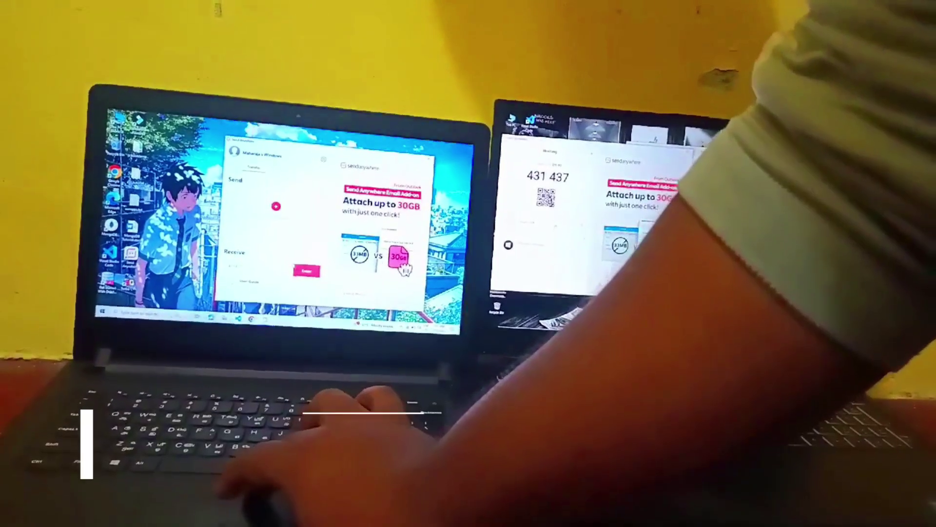
{"action": "left_click", "coordinate": [307, 271]}
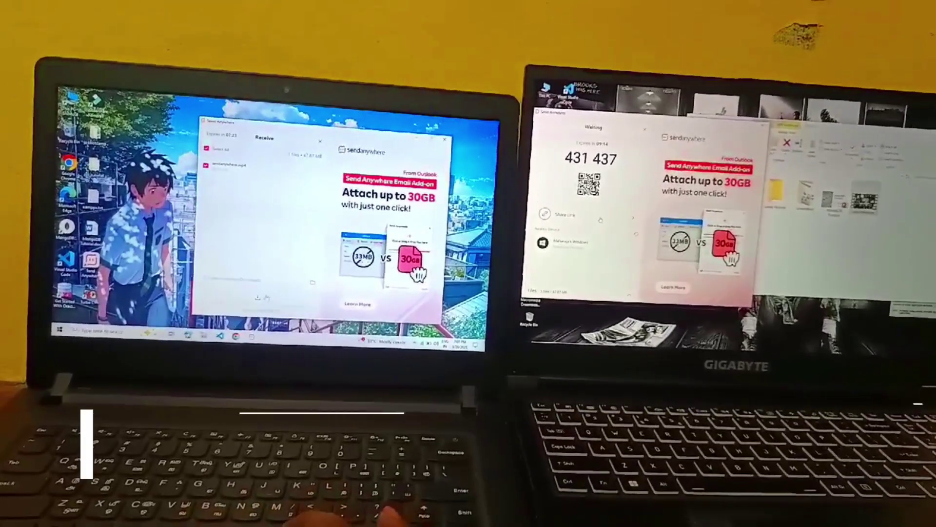
{"action": "left_click", "coordinate": [259, 299]}
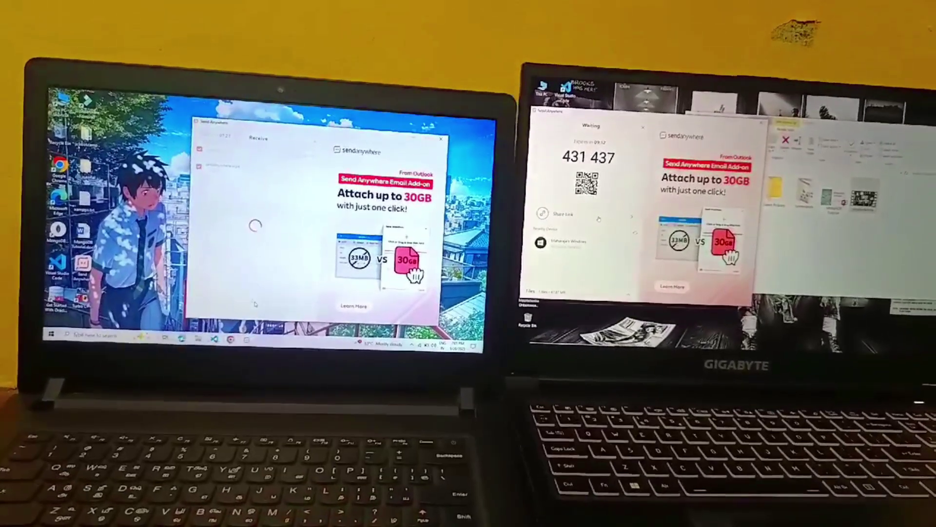